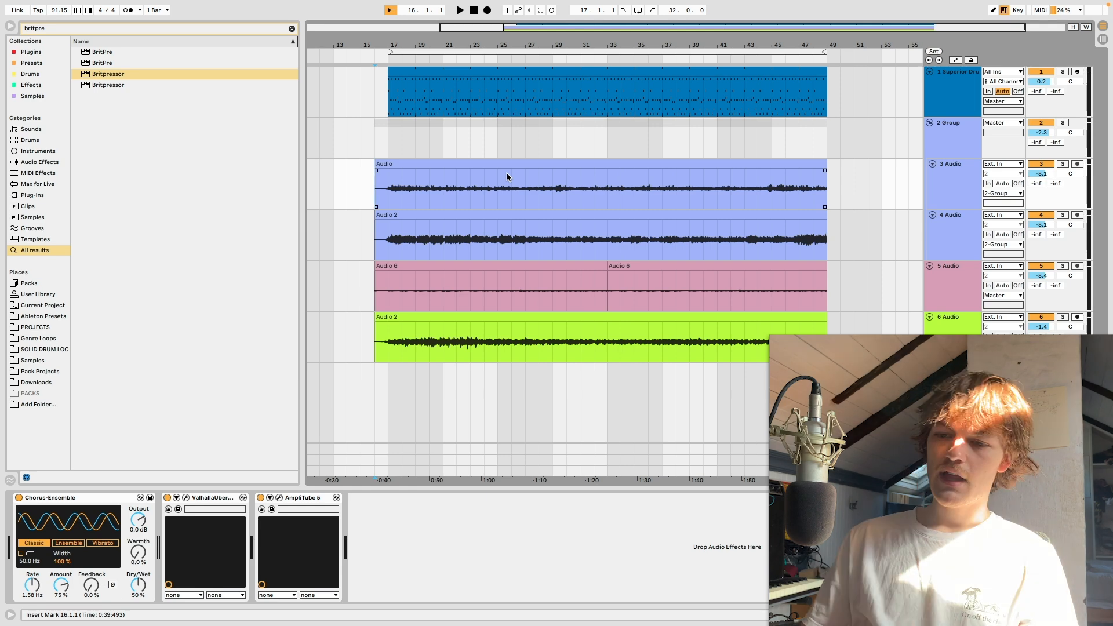
- Solo the 3 Audio track inside the 2 Group and play the arrangement from around bar 17
{"action": "left_click", "coordinate": [1062, 123]}
{"action": "left_click", "coordinate": [1063, 164]}
{"action": "left_click", "coordinate": [519, 167]}
{"action": "left_click", "coordinate": [390, 192]}
{"action": "key", "text": "space"}
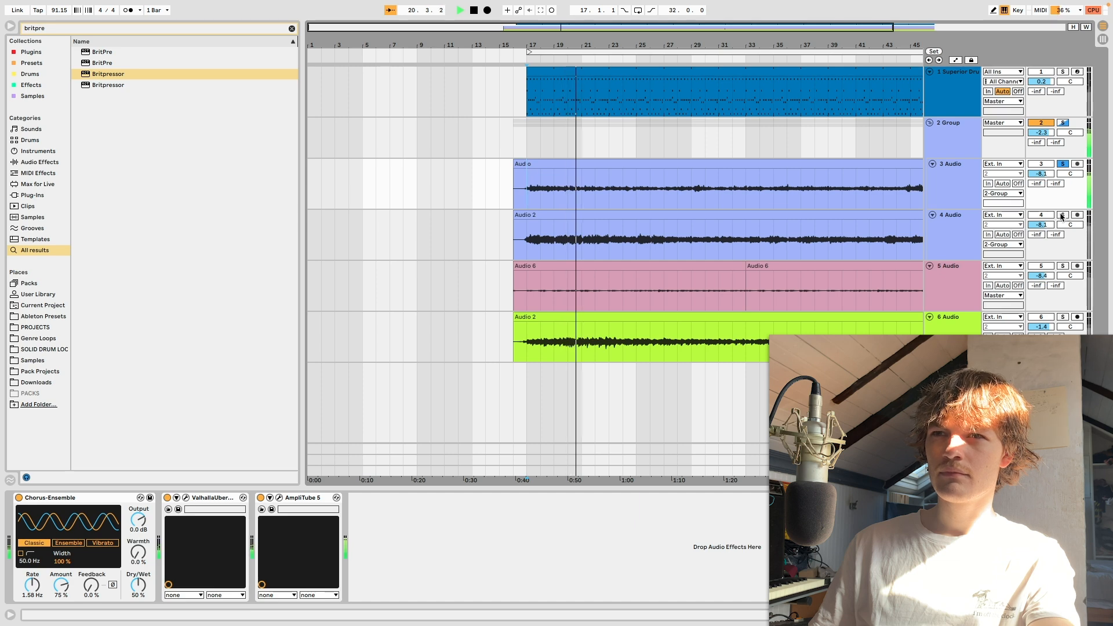
- Solo the 4 Audio track instead and play it from the same starting position, stopping playback at the end
{"action": "key", "text": "space"}
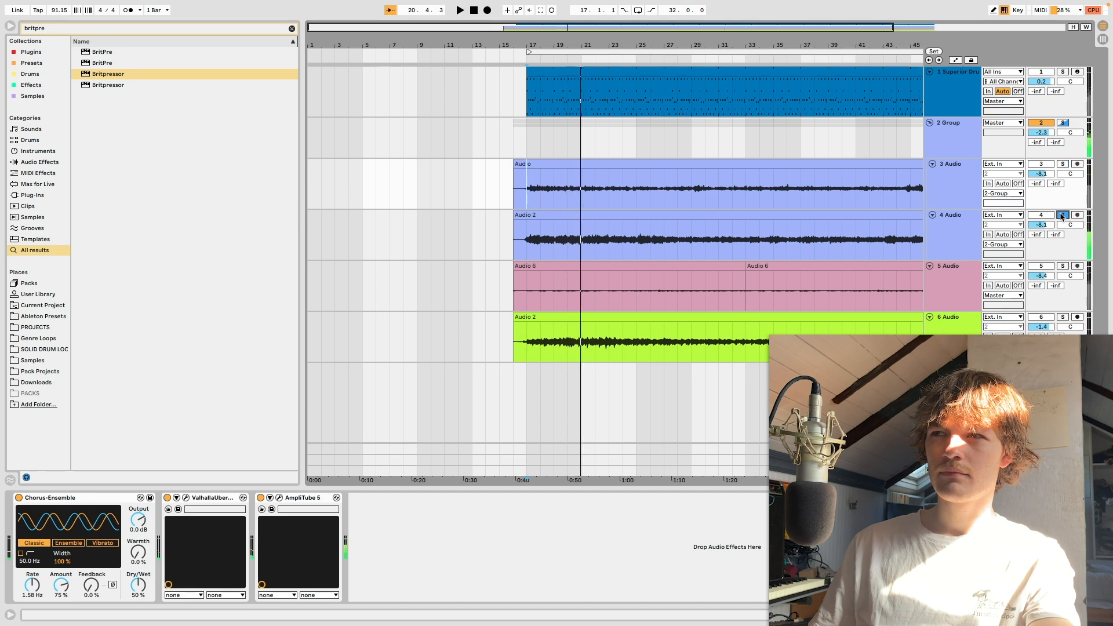
{"action": "key", "text": "space"}
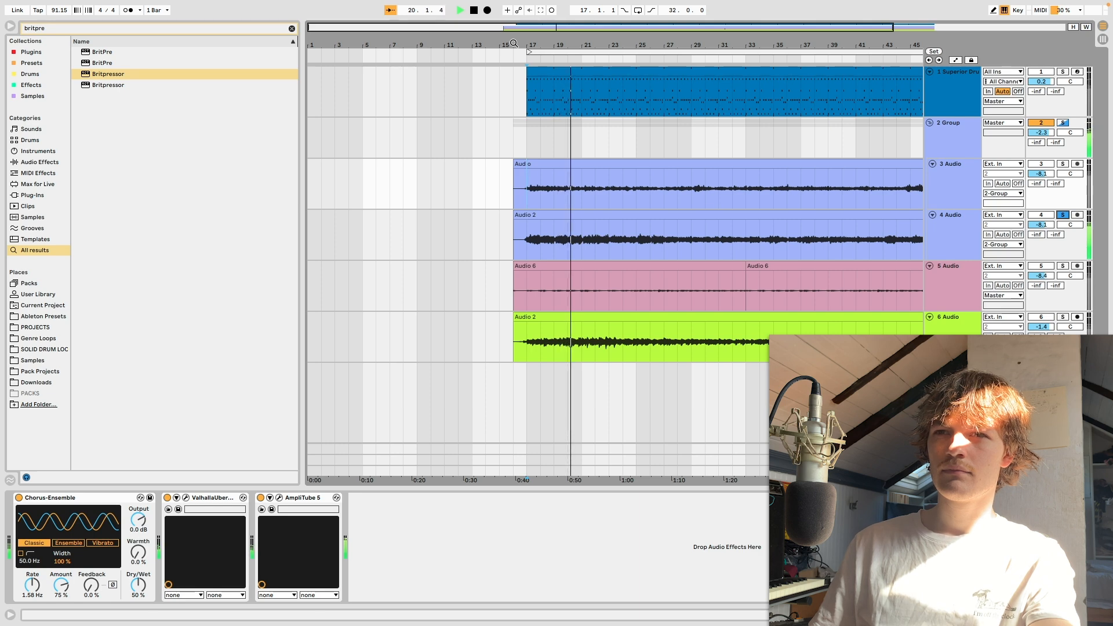
{"action": "key", "text": "space"}
- Compare the 3 Audio and 4 Audio tracks by soloing each in turn during playback, finishing by clearing the solo
{"action": "left_click", "coordinate": [1063, 165]}
{"action": "key", "text": "space"}
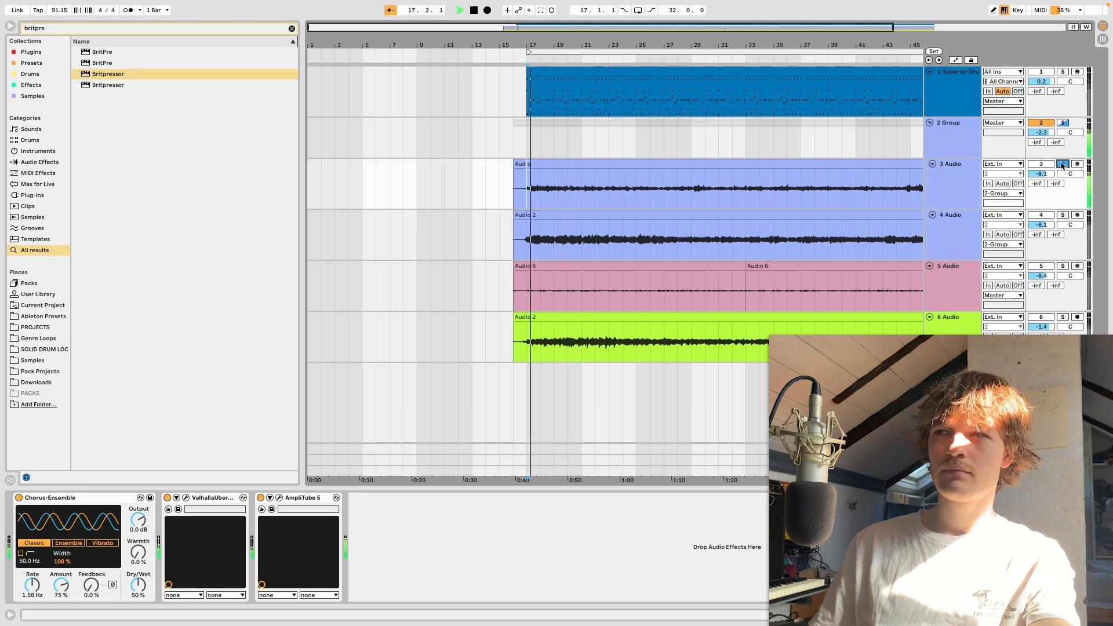
{"action": "left_click", "coordinate": [1063, 215]}
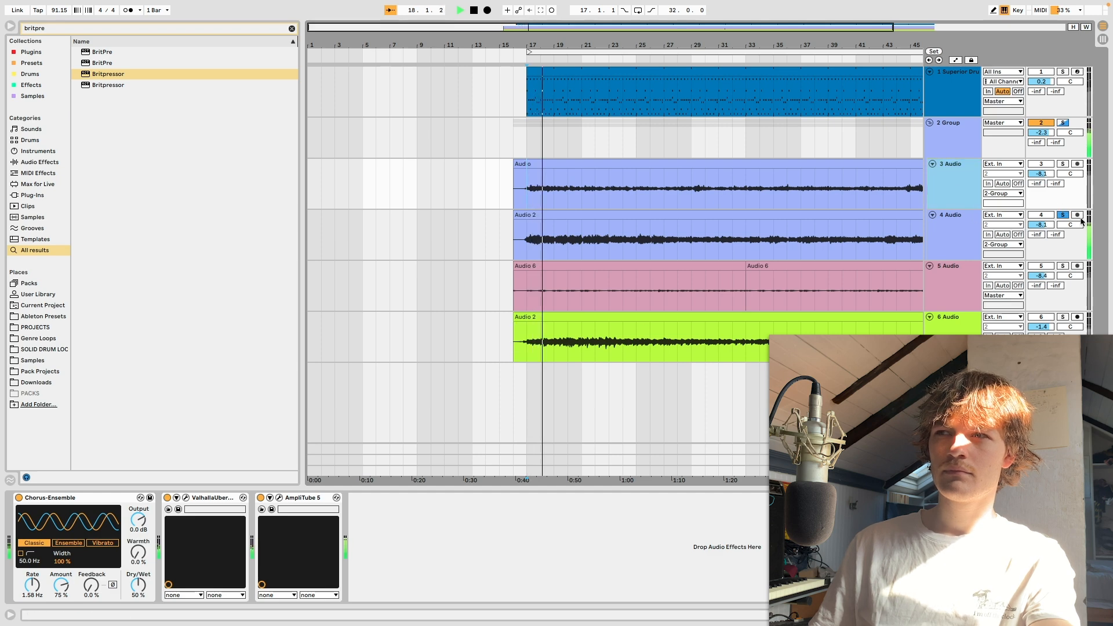
{"action": "left_click", "coordinate": [1063, 216]}
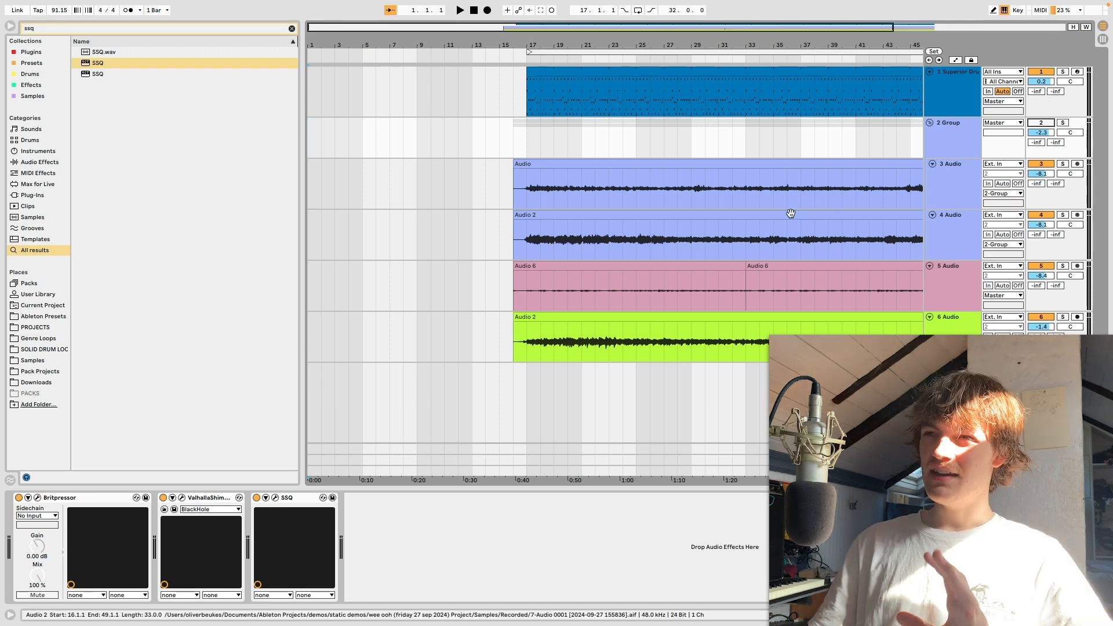
- Examine the SSQ equalizer settings on the 2 Group track, close the plugin, and display the 3 Audio track's effect chain
{"action": "left_click", "coordinate": [275, 498]}
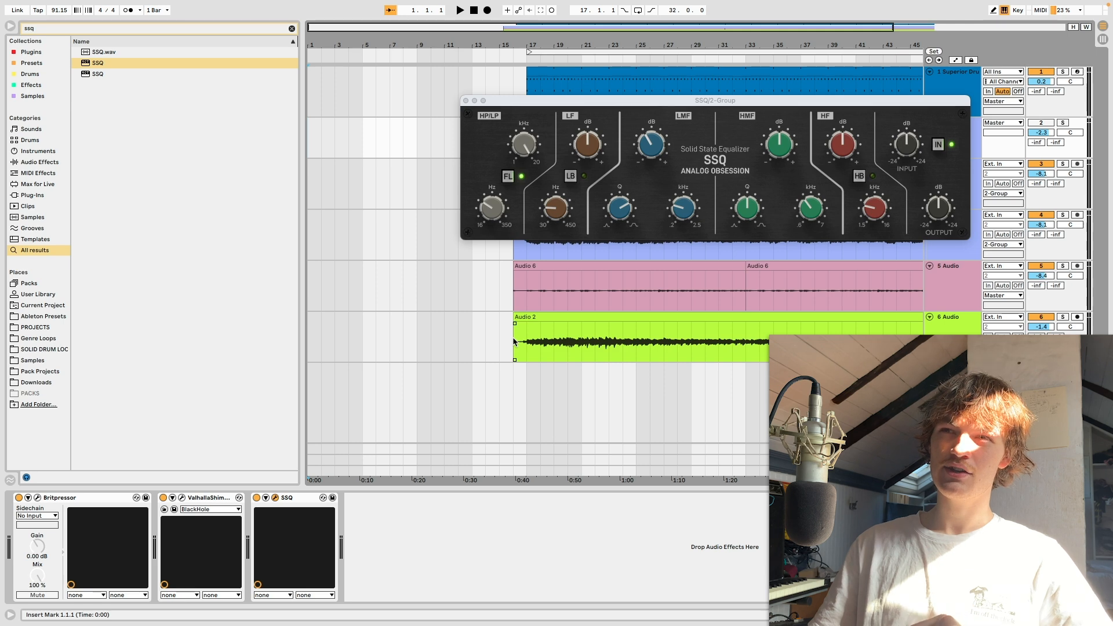
{"action": "left_click", "coordinate": [466, 101]}
{"action": "left_click", "coordinate": [548, 182]}
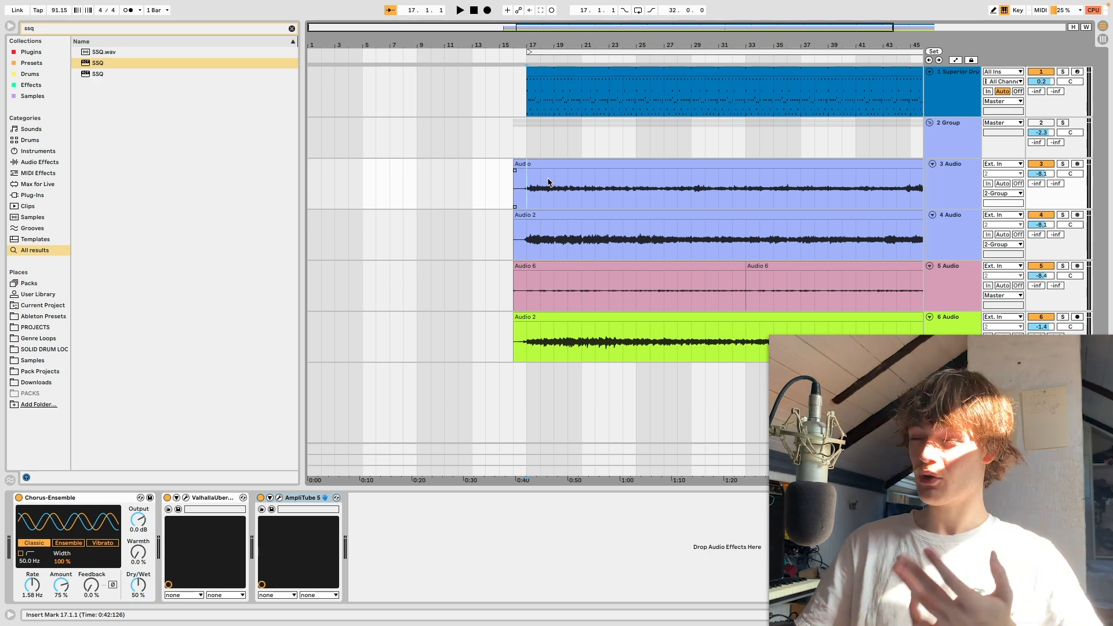
- Show the 2 Group track's effects and open its Britpressor compressor to review the settings
{"action": "left_click", "coordinate": [528, 146]}
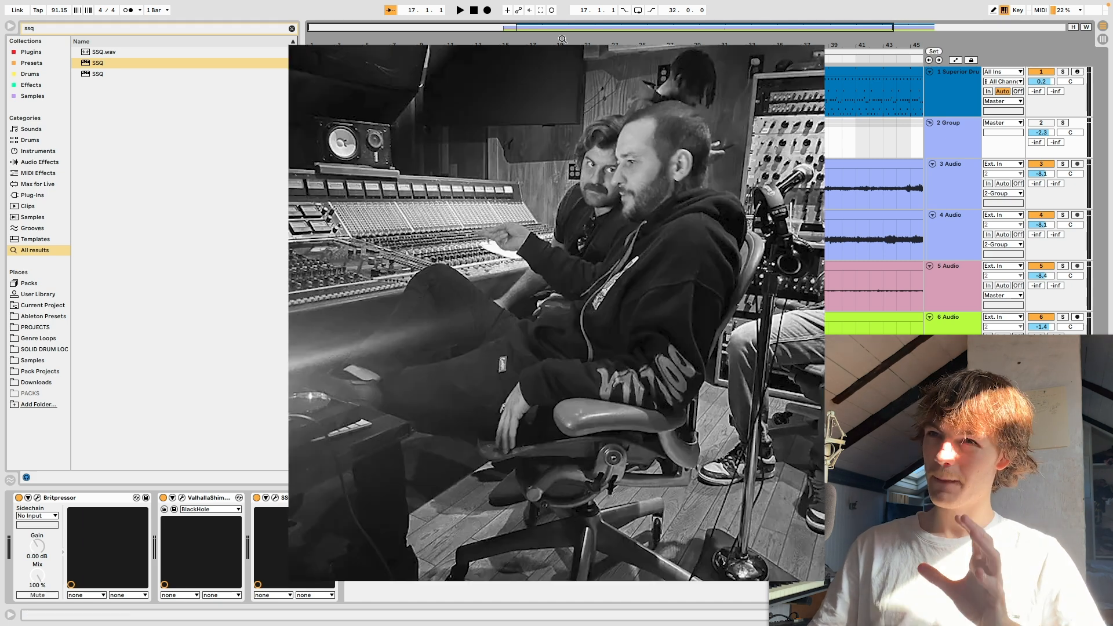
{"action": "left_click_drag", "start_coordinate": [538, 45], "coordinate": [403, 119]}
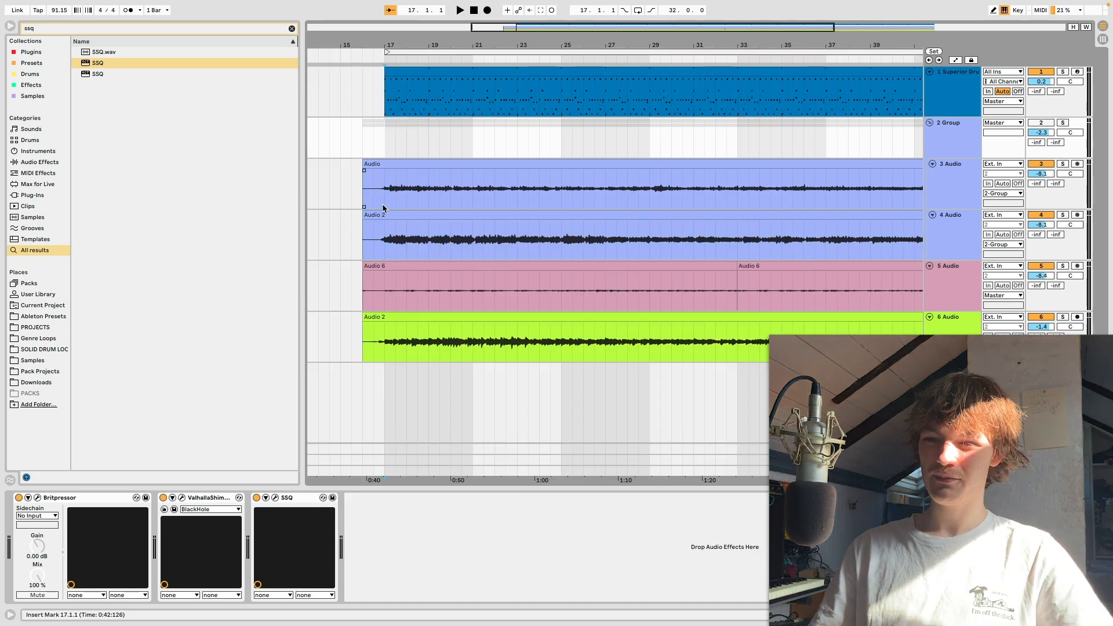
{"action": "left_click", "coordinate": [38, 498]}
{"action": "left_click_drag", "start_coordinate": [558, 107], "coordinate": [577, 110]}
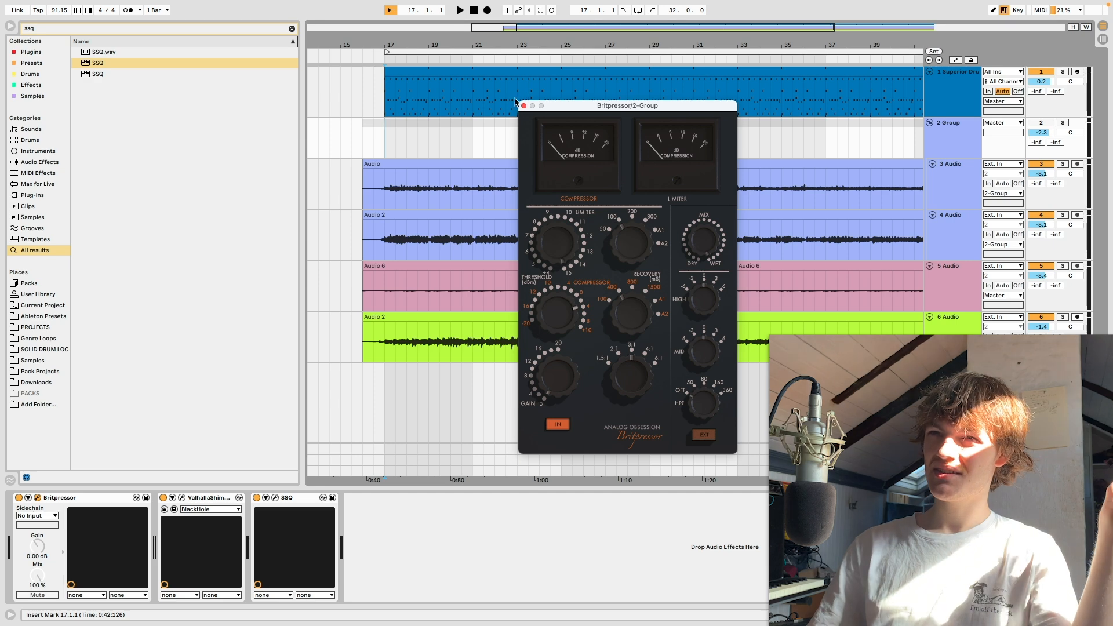
- Solo the 5 Audio track, play it from the start of its first clip at bar 16, and clear the solo when stopping
{"action": "left_click", "coordinate": [383, 189]}
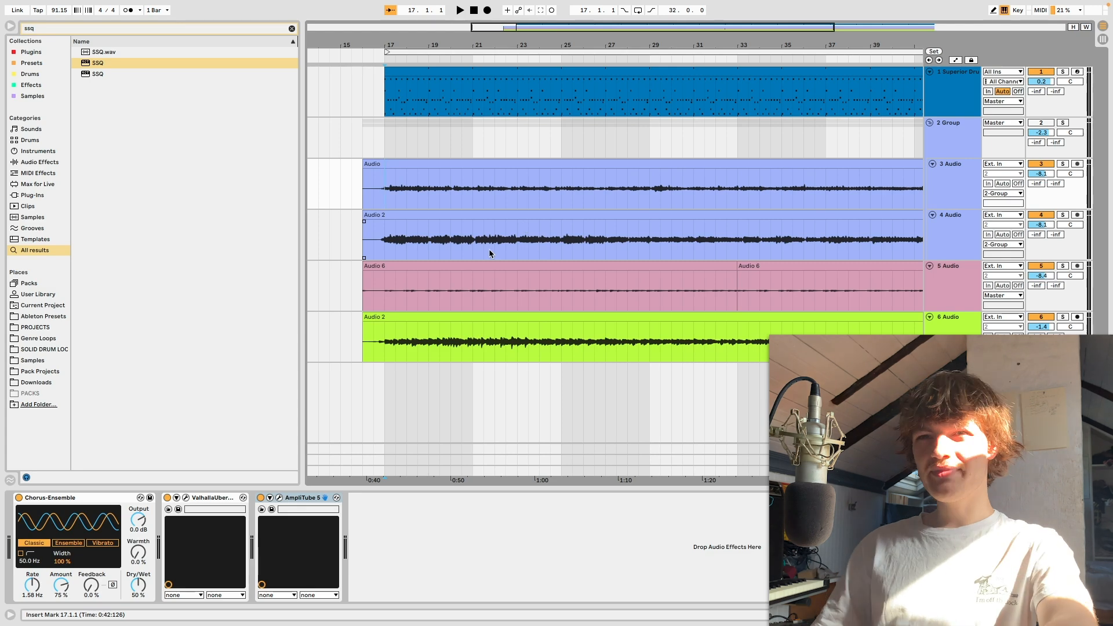
{"action": "left_click", "coordinate": [362, 296]}
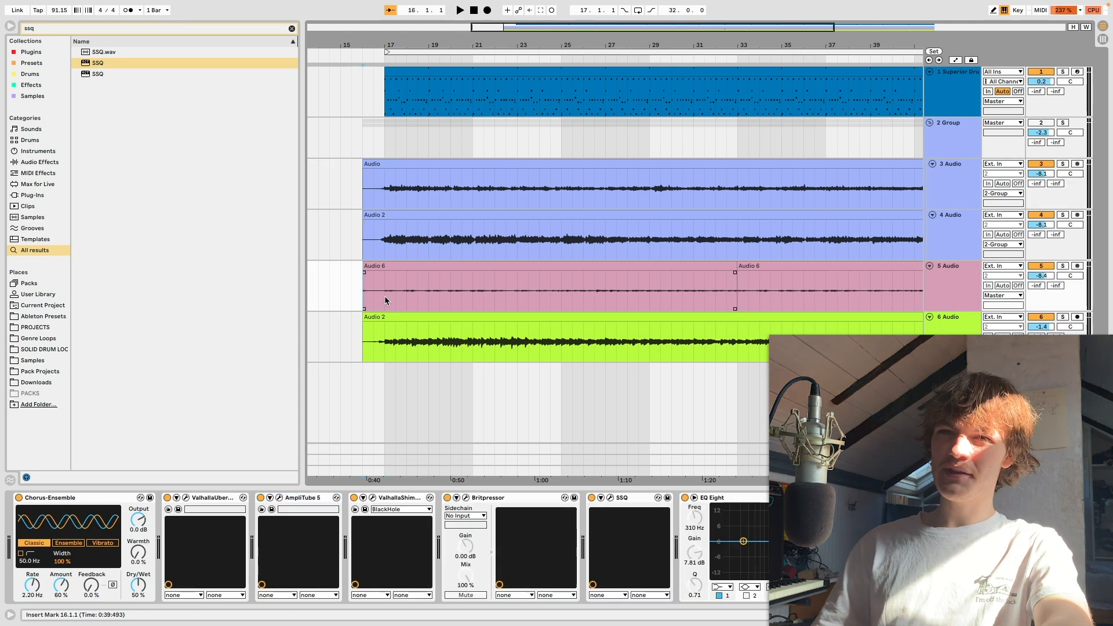
{"action": "left_click", "coordinate": [1062, 267]}
{"action": "key", "text": "space"}
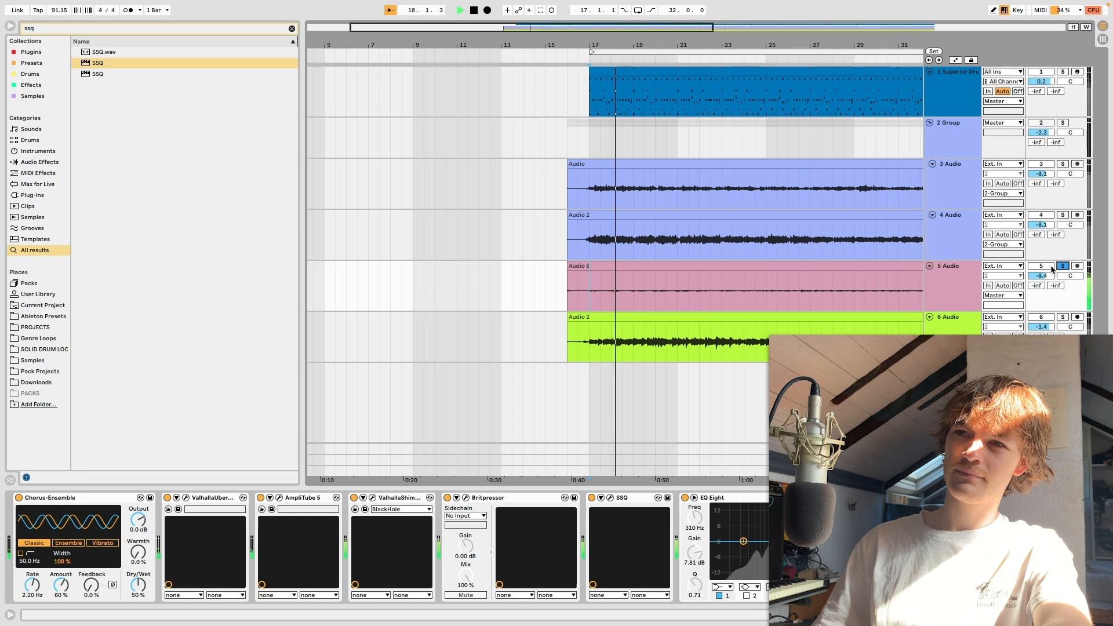
{"action": "left_click", "coordinate": [1062, 266]}
{"action": "key", "text": "space"}
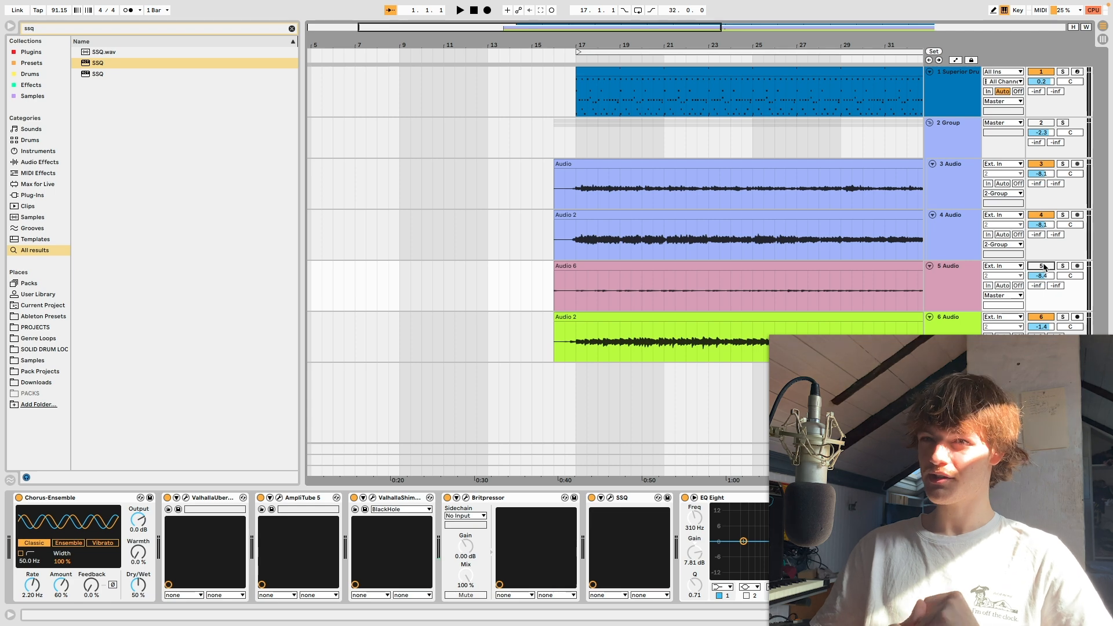
- Select the first Audio 6 clip on the 5 Audio track, examine that track's SSQ equalizer settings, and close the plugin
{"action": "left_click", "coordinate": [695, 265]}
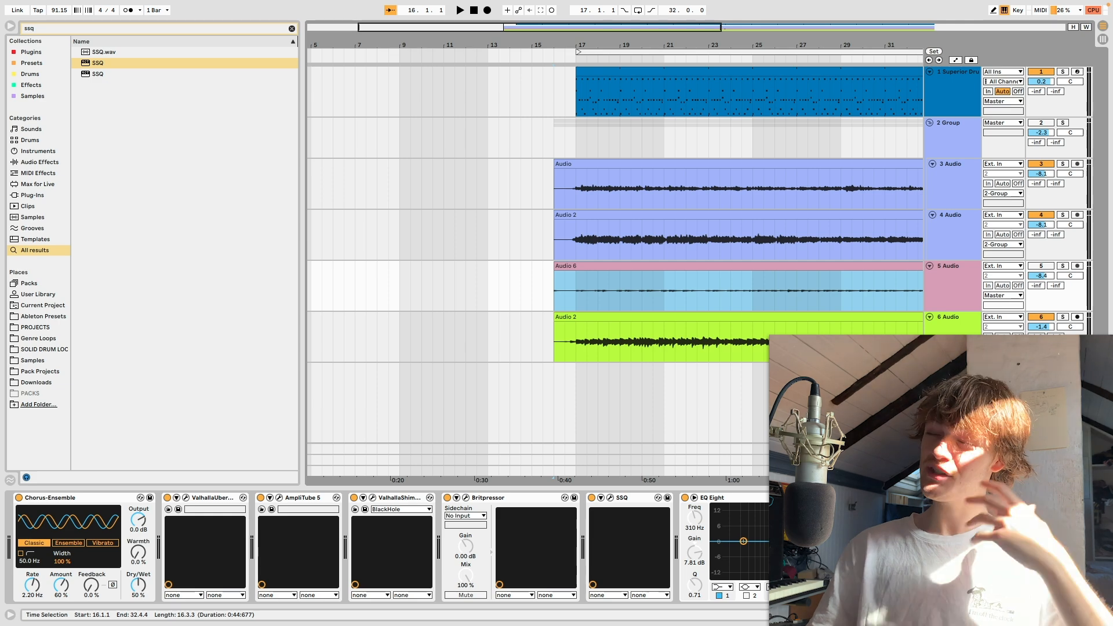
{"action": "left_click_drag", "start_coordinate": [578, 40], "coordinate": [528, 22]}
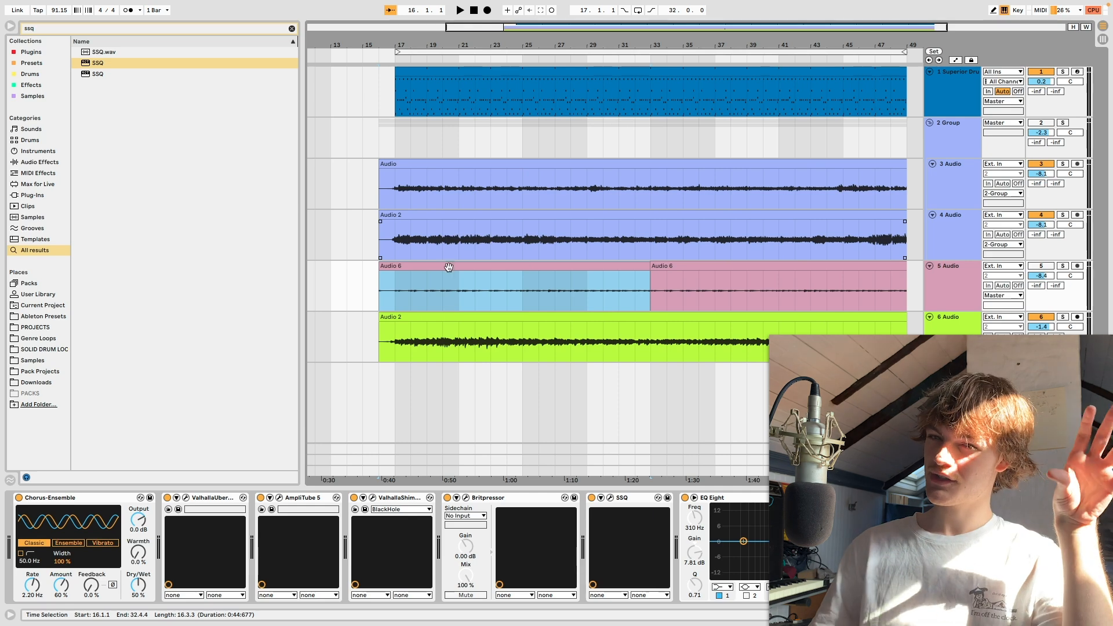
{"action": "left_click", "coordinate": [610, 498]}
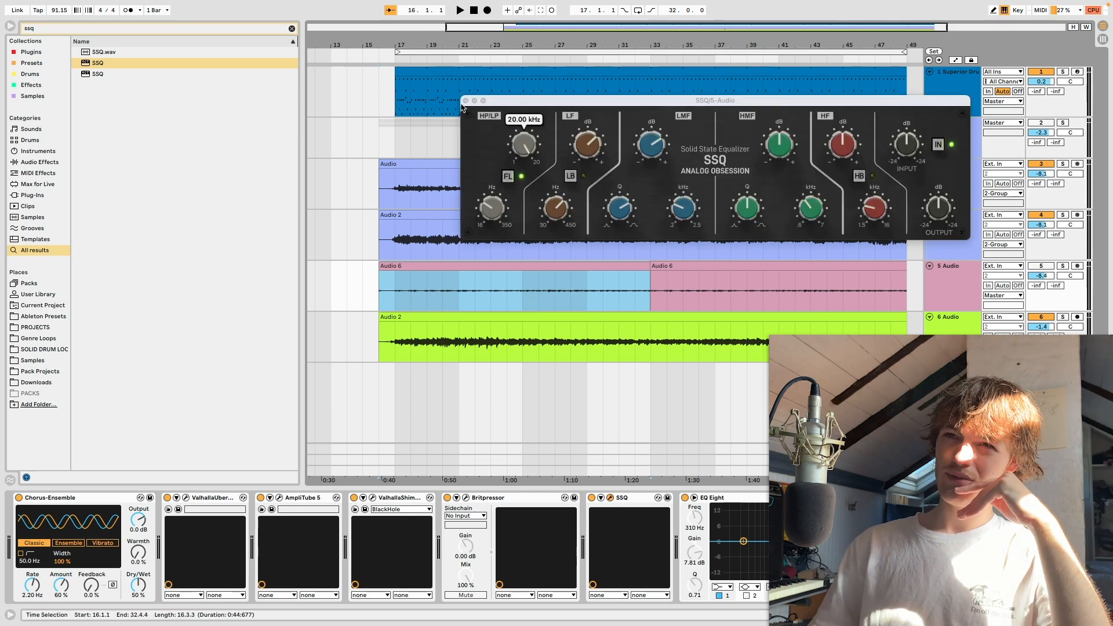
{"action": "left_click", "coordinate": [466, 101]}
- Enable bands 2 and 3 of the EQ Eight on the 5 Audio track
{"action": "left_click", "coordinate": [723, 500]}
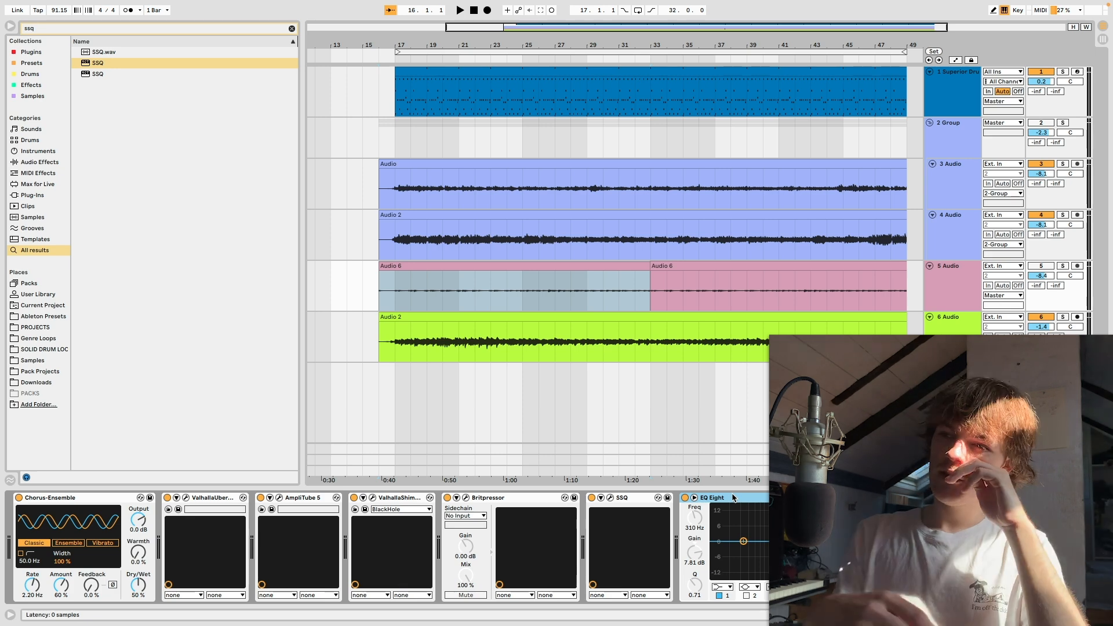
{"action": "left_click", "coordinate": [748, 596]}
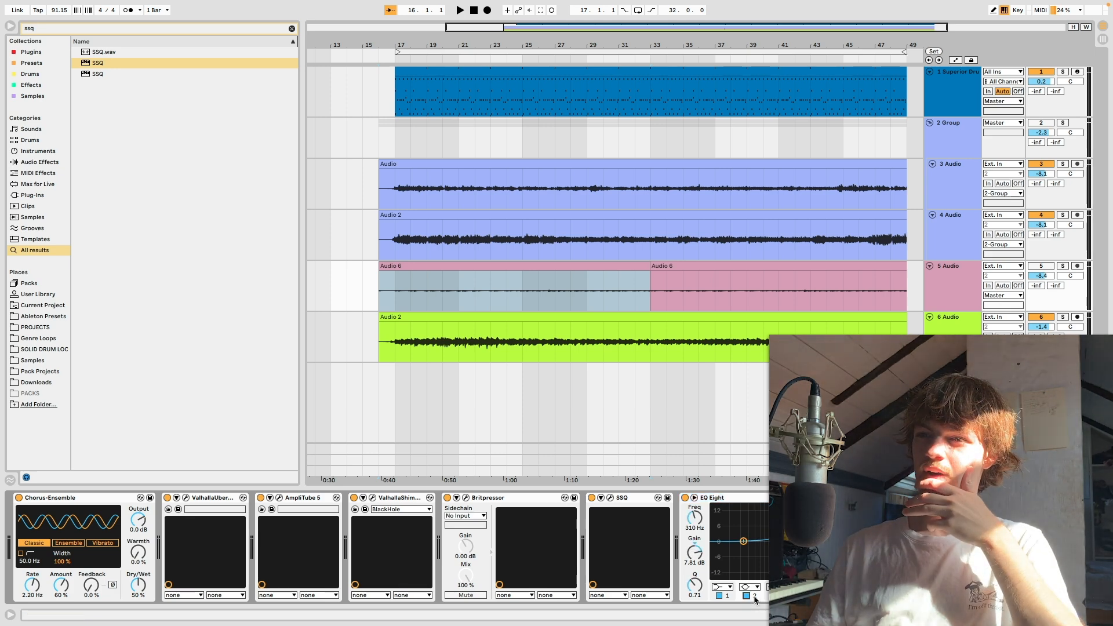
{"action": "left_click", "coordinate": [774, 596]}
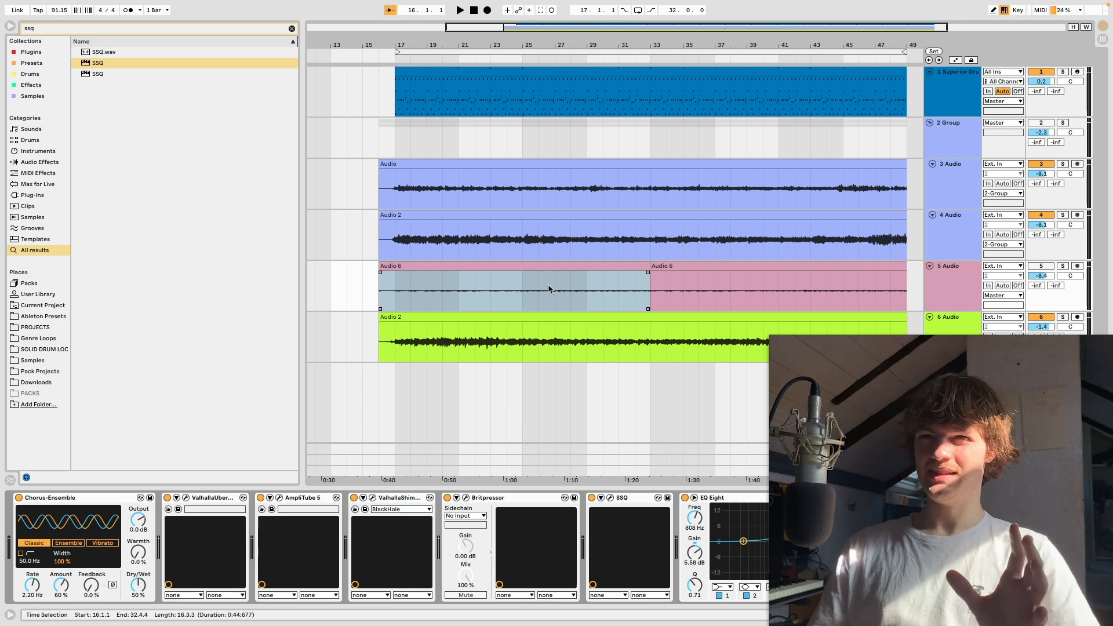
- Compare the SSQ equalizer settings on the 5 Audio track with those on the 2 Group track, closing each plugin window
{"action": "left_click", "coordinate": [610, 498]}
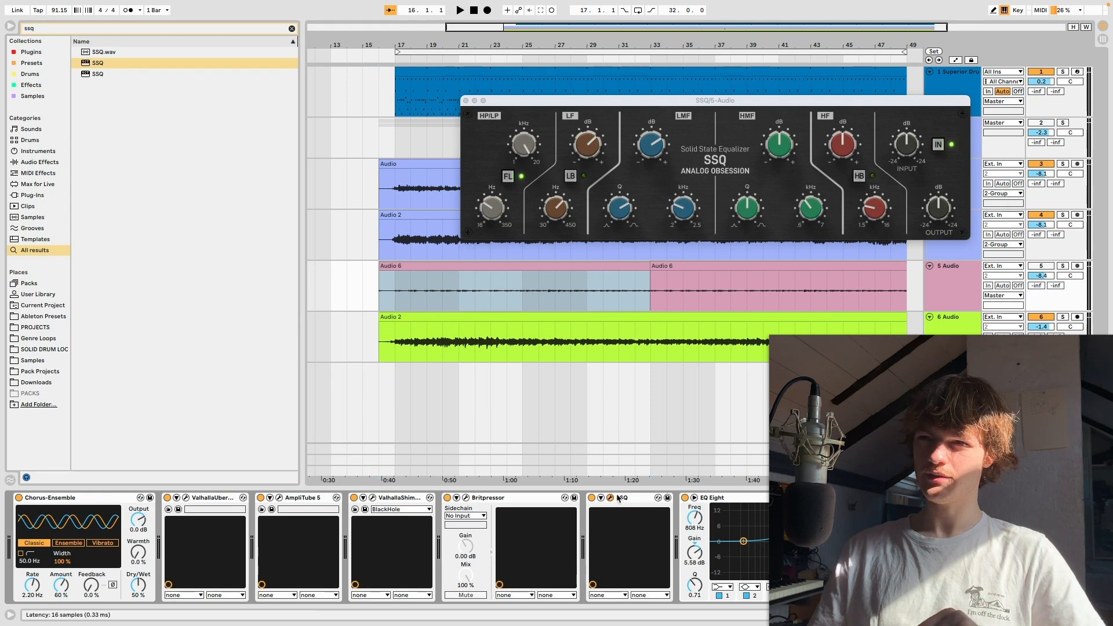
{"action": "left_click", "coordinate": [611, 498]}
{"action": "left_click", "coordinate": [442, 161]}
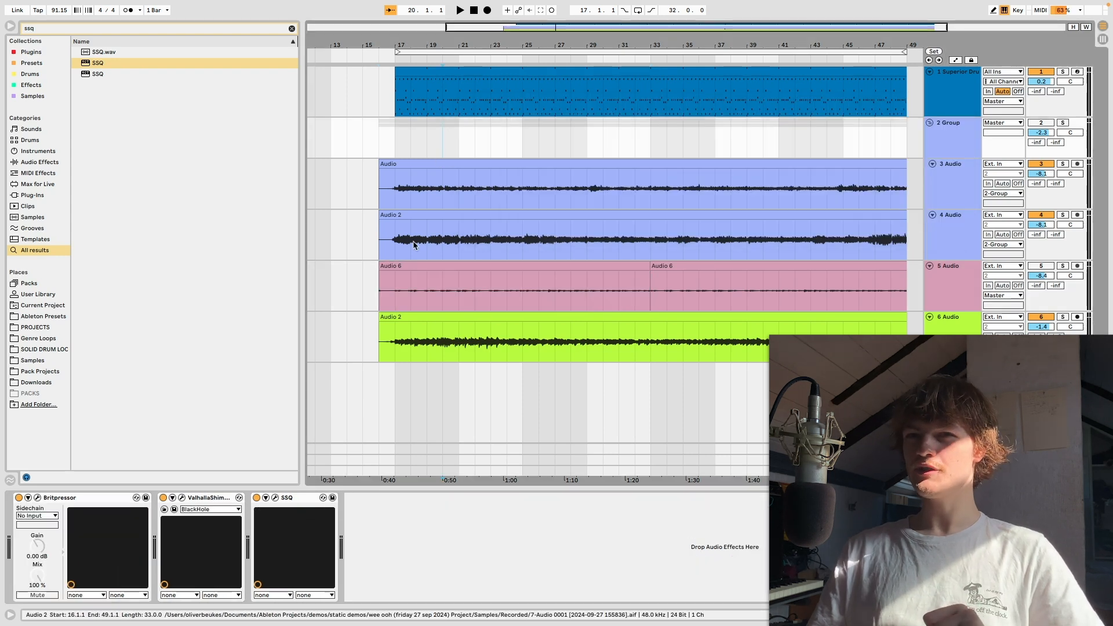
{"action": "left_click", "coordinate": [274, 497]}
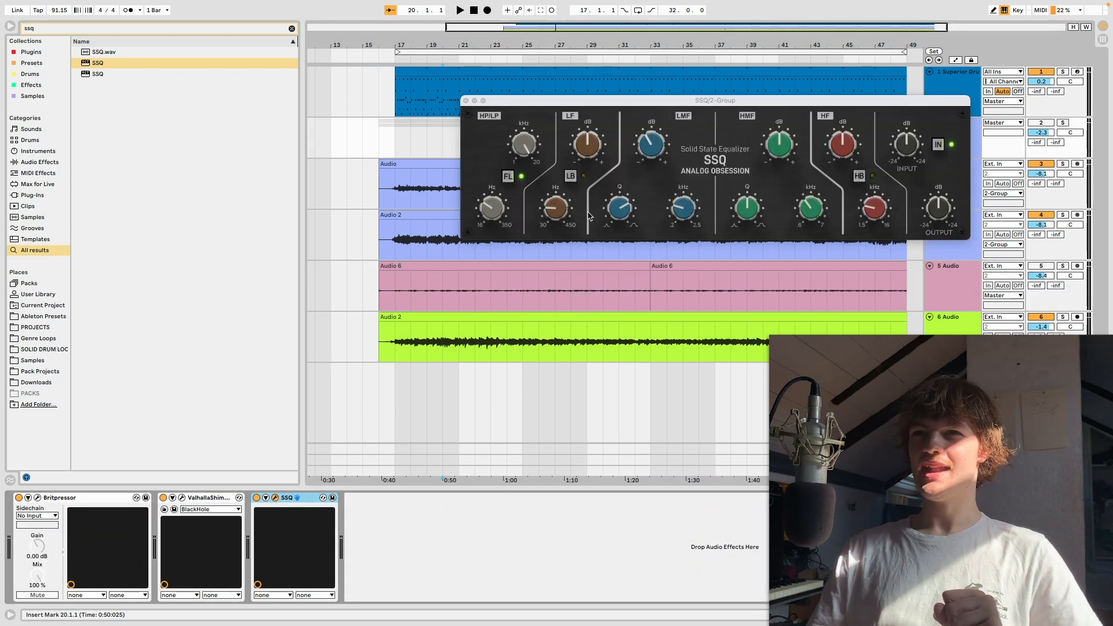
{"action": "left_click", "coordinate": [466, 101]}
- Select the first Audio 6 clip and switch the 5 Audio track back on
{"action": "left_click", "coordinate": [573, 268]}
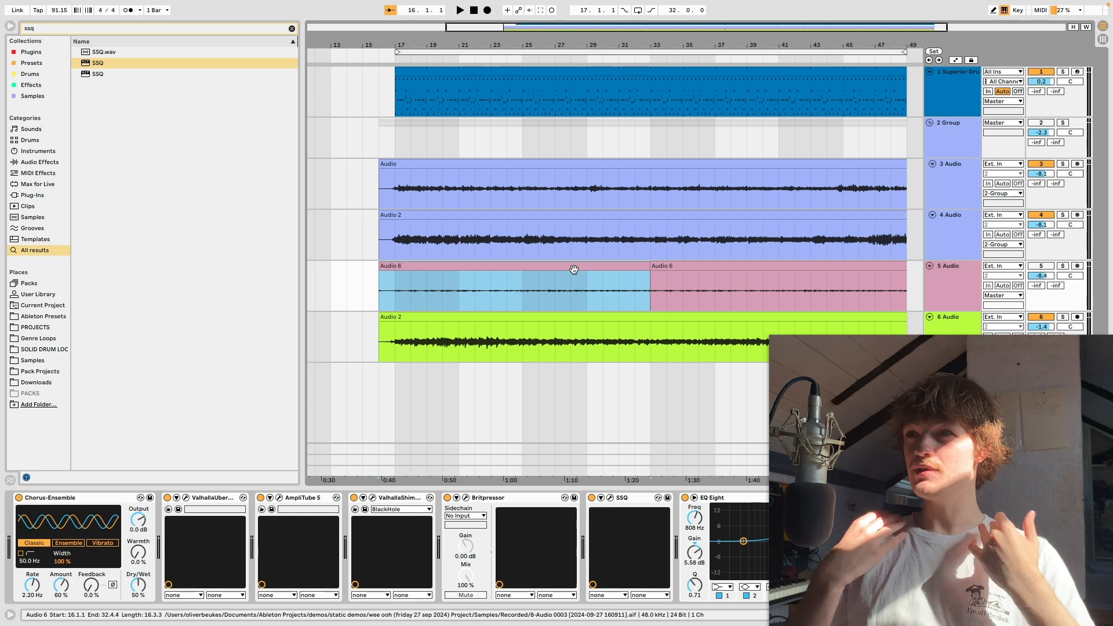
{"action": "left_click", "coordinate": [1042, 266]}
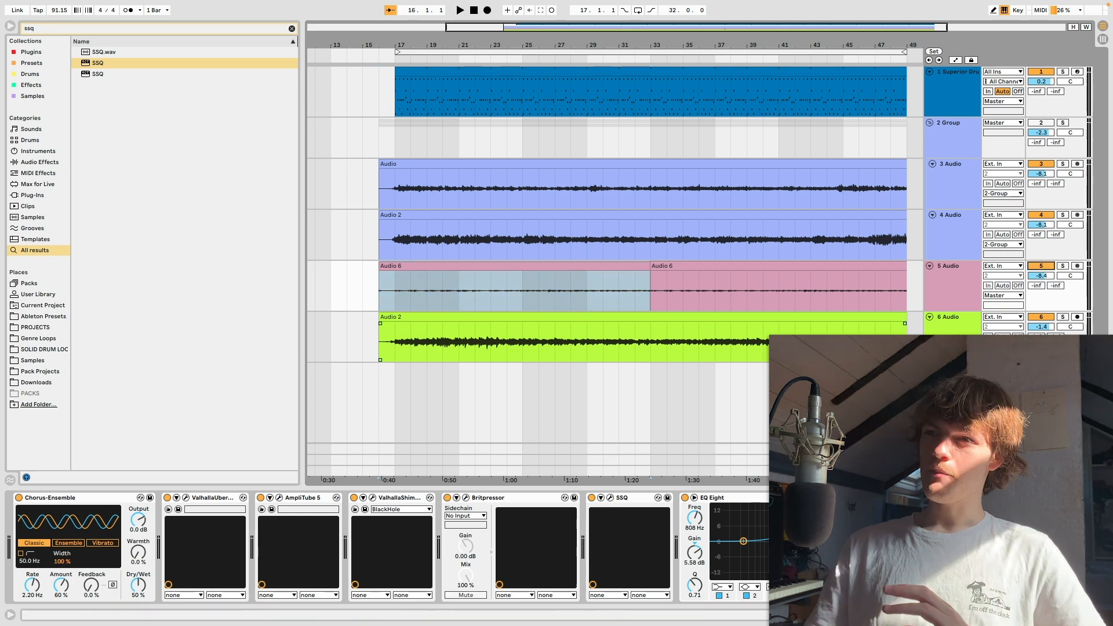
- Display the Master track's effects and open its Britpressor compressor to review the settings
{"action": "left_click", "coordinate": [953, 470]}
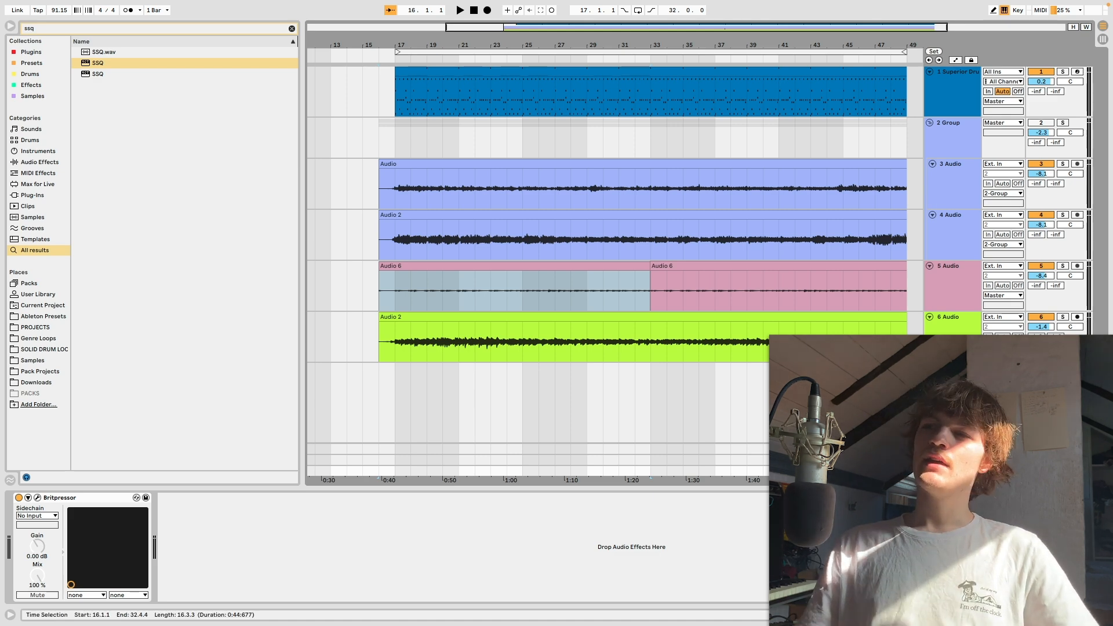
{"action": "left_click", "coordinate": [36, 497]}
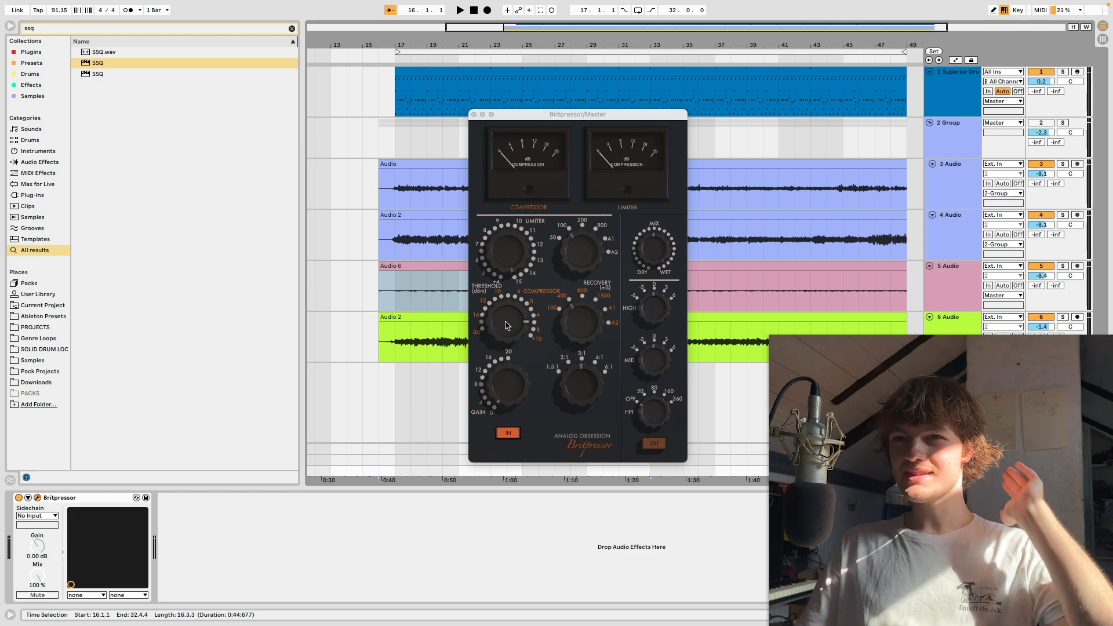